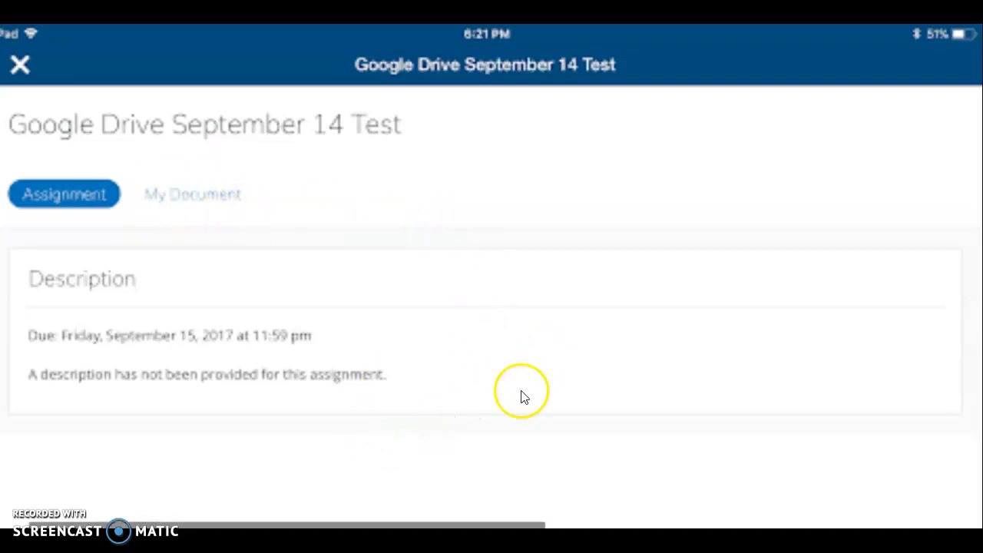
Step: Leave the full-screen slideshow and switch to the Zoom Selfie presentation
{"action": "left_click", "coordinate": [230, 197]}
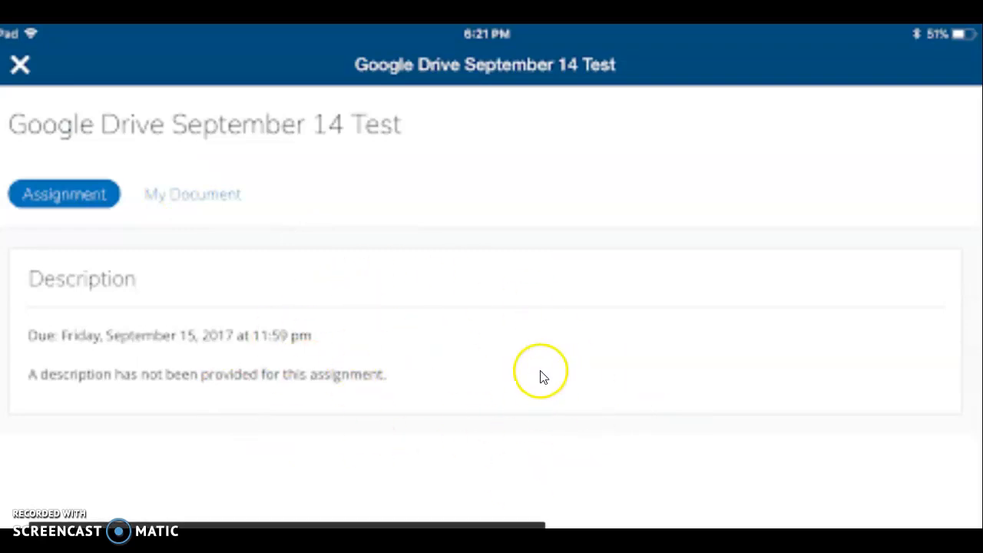
{"action": "key", "text": "Escape"}
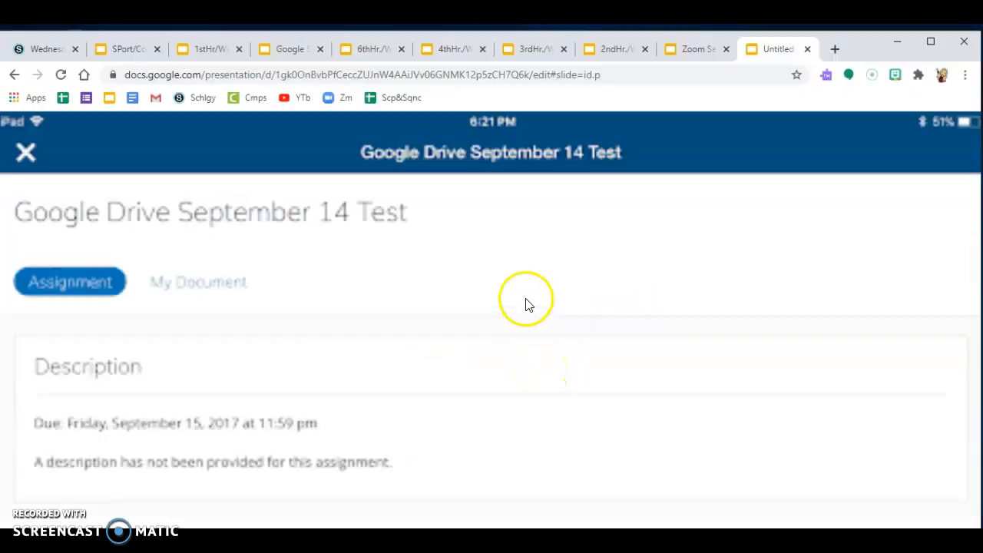
{"action": "left_click", "coordinate": [696, 52]}
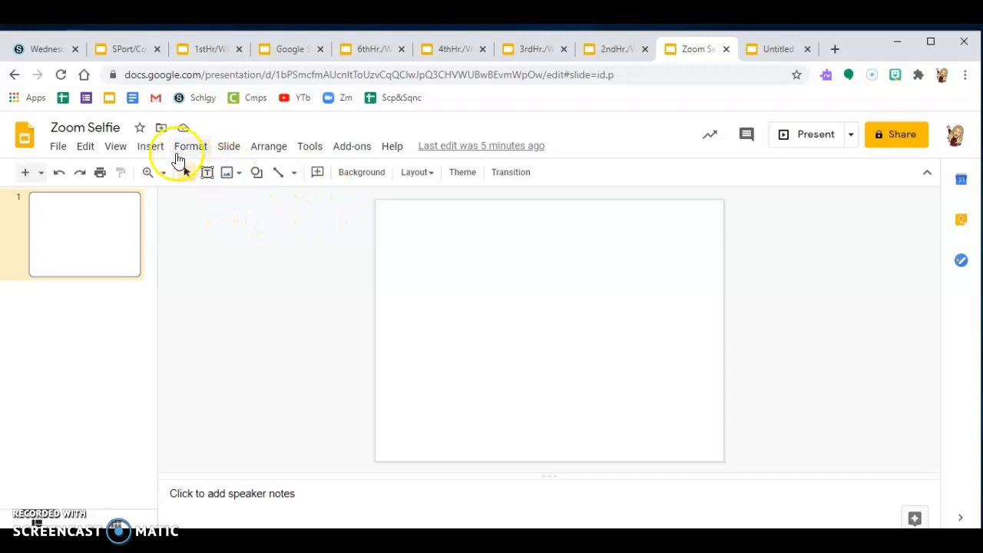
Step: Take a selfie with the computer's camera and insert it as an image on the blank slide
{"action": "left_click", "coordinate": [154, 152]}
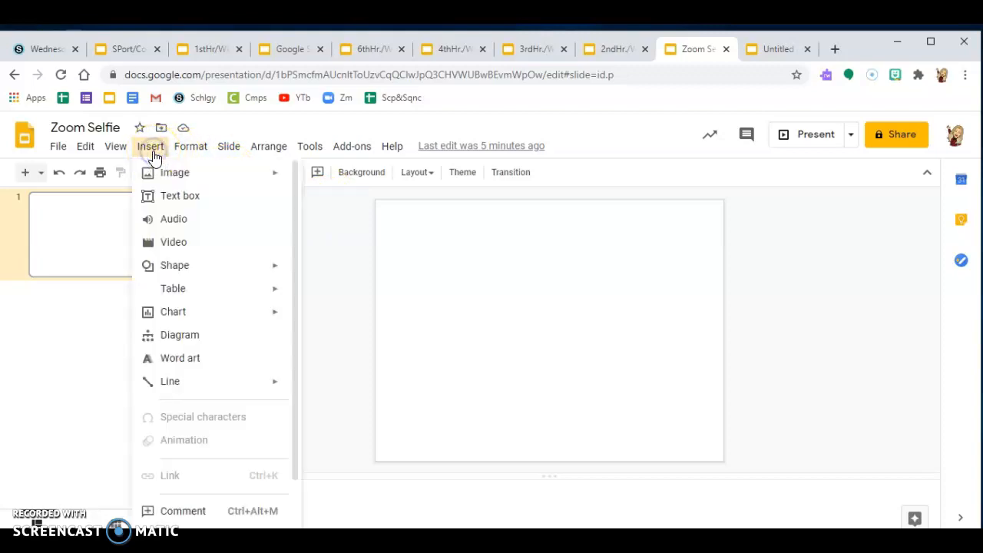
{"action": "mouse_move", "coordinate": [161, 171]}
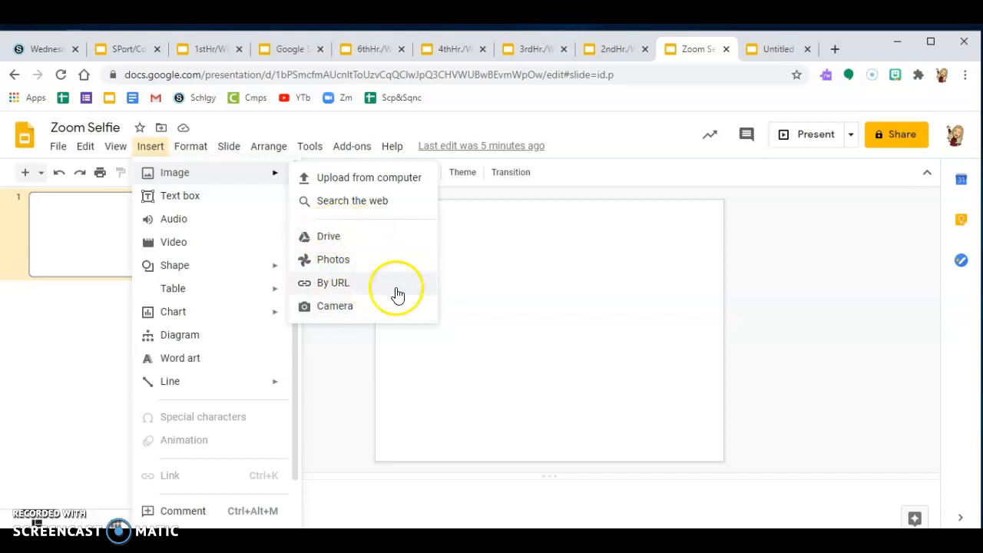
{"action": "left_click", "coordinate": [332, 307]}
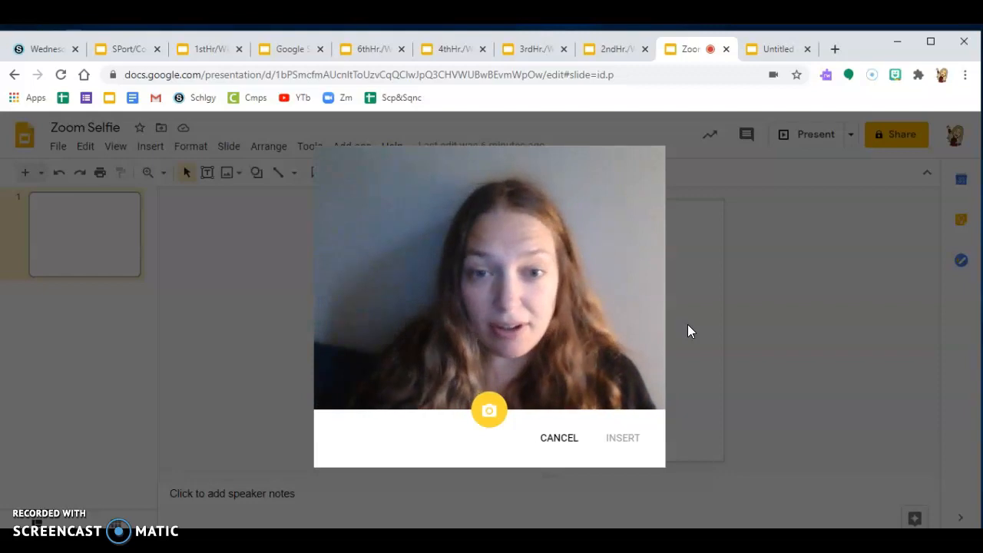
{"action": "left_click", "coordinate": [486, 415]}
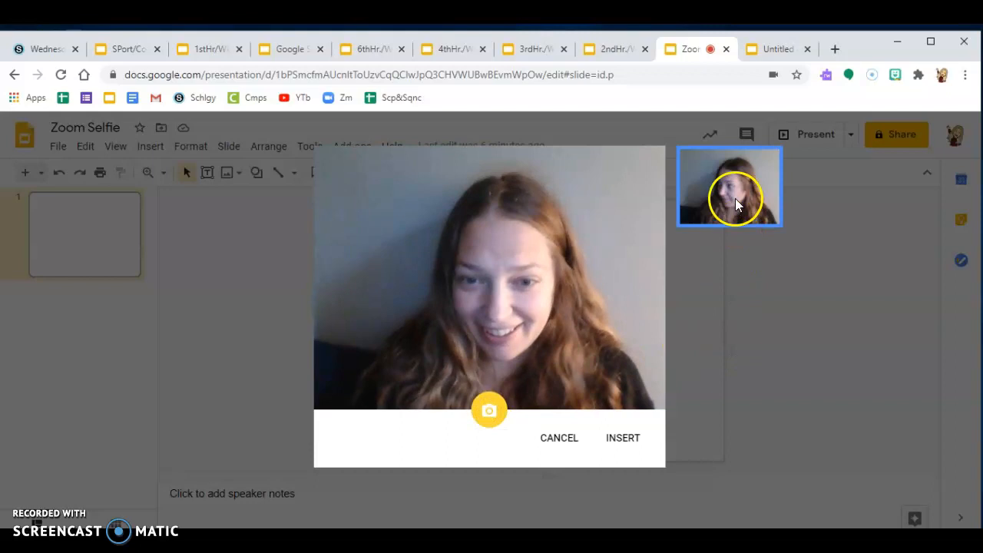
{"action": "left_click", "coordinate": [626, 439]}
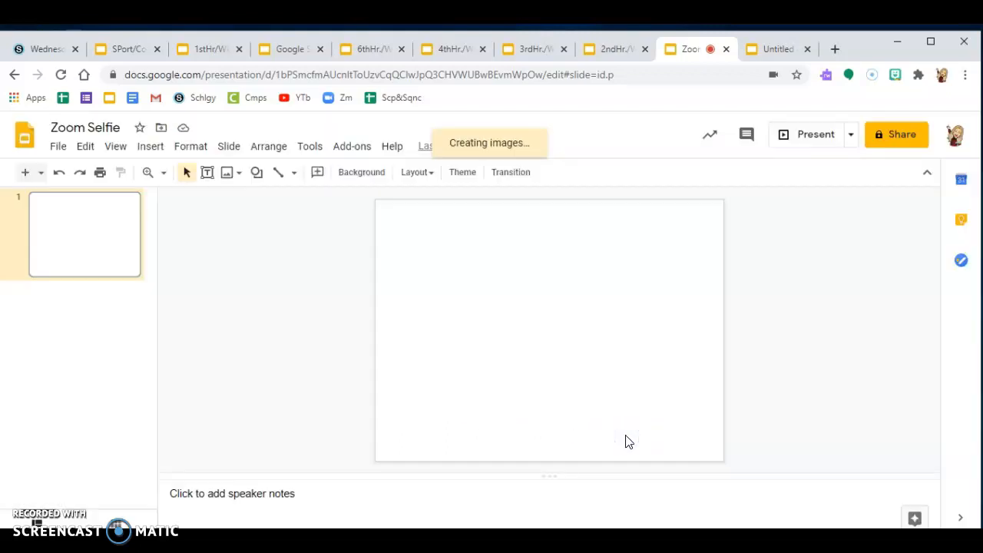
Step: Align the selfie with the slide's upper-left corner and enlarge it to fill the whole slide
{"action": "left_click_drag", "start_coordinate": [418, 223], "coordinate": [412, 217]}
{"action": "left_click", "coordinate": [499, 295]}
{"action": "left_click_drag", "start_coordinate": [499, 295], "coordinate": [604, 372]}
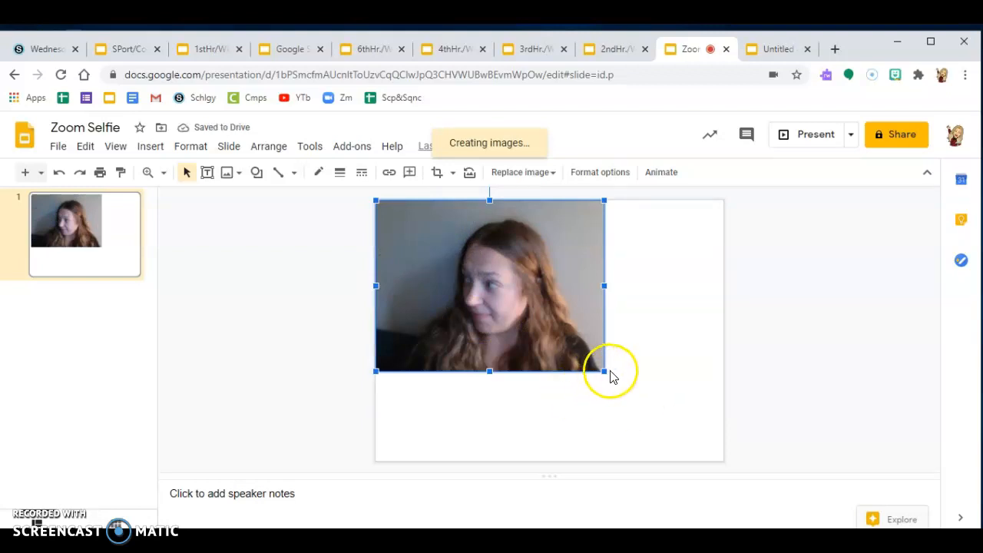
{"action": "left_click_drag", "start_coordinate": [605, 372], "coordinate": [723, 450]}
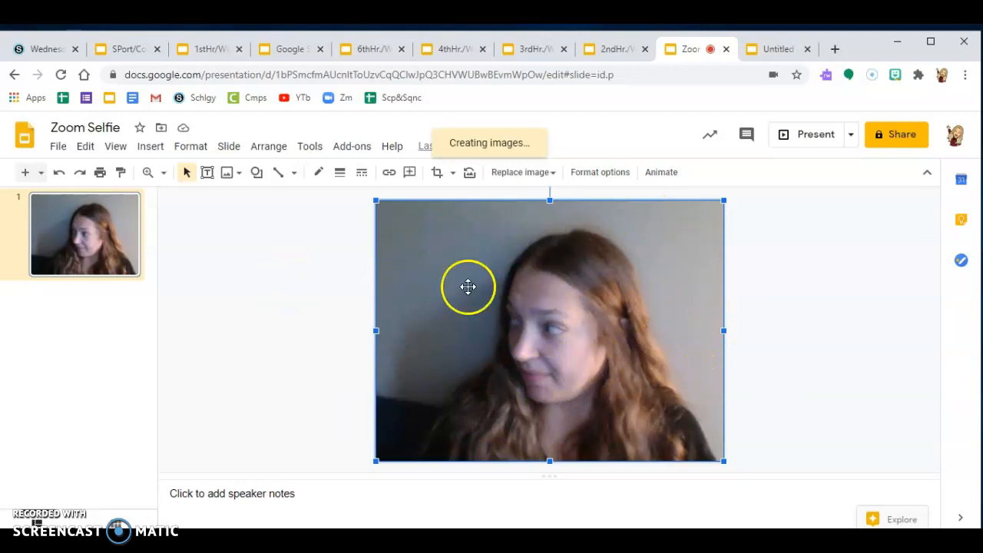
{"action": "left_click", "coordinate": [737, 271]}
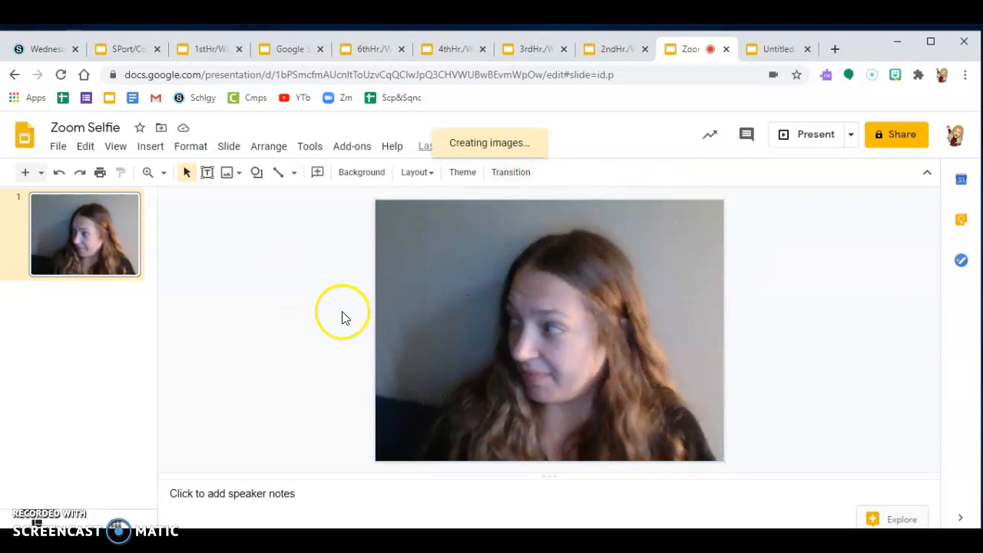
{"action": "left_click", "coordinate": [470, 307]}
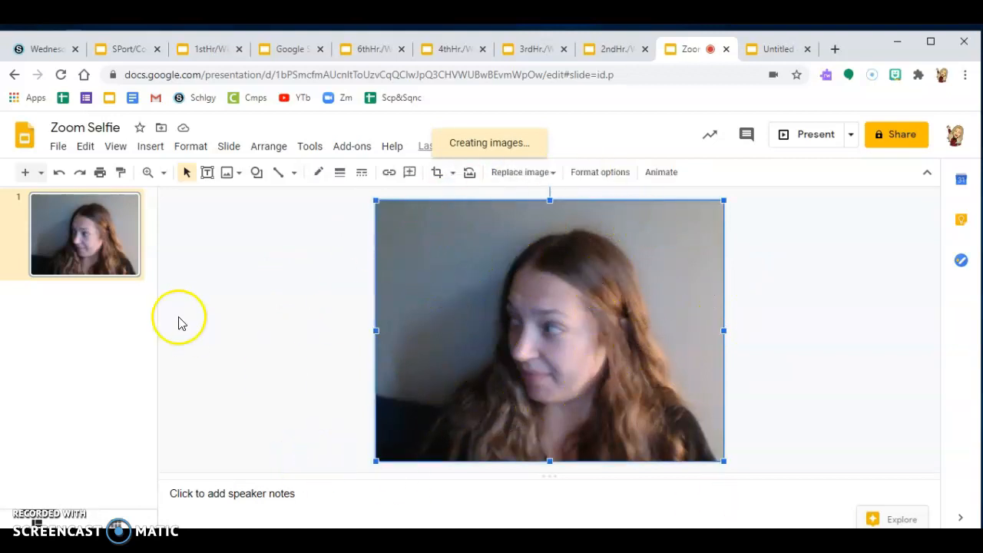
{"action": "left_click", "coordinate": [286, 316]}
Step: Open the selfie's format options and recolor the image, trying Grayscale before applying Light 7
{"action": "left_click", "coordinate": [480, 245]}
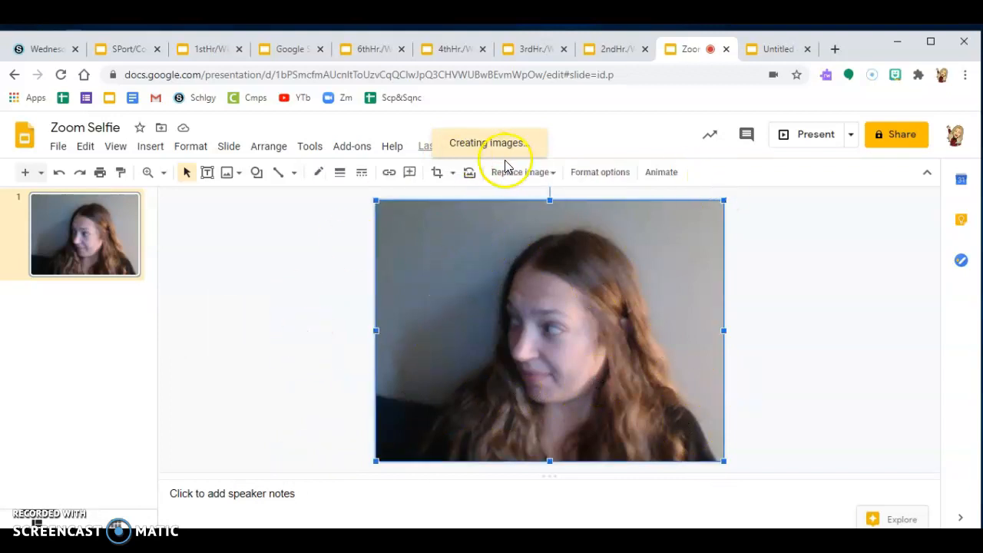
{"action": "left_click", "coordinate": [593, 175]}
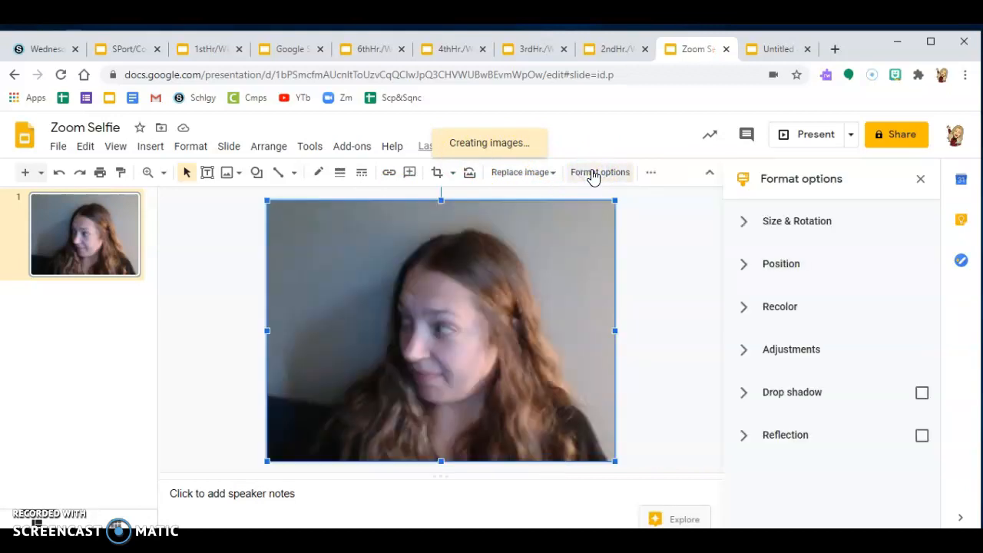
{"action": "left_click", "coordinate": [779, 306]}
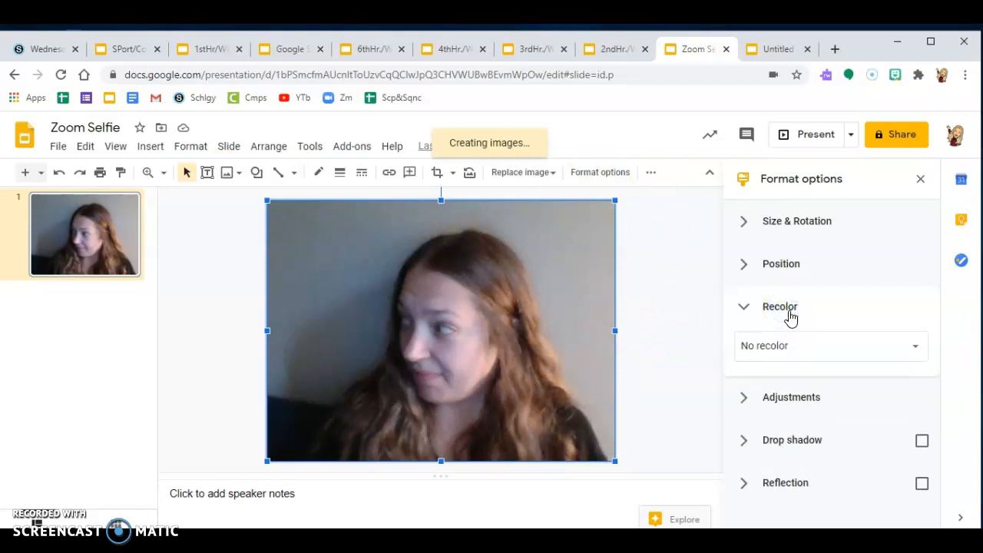
{"action": "left_click", "coordinate": [779, 346]}
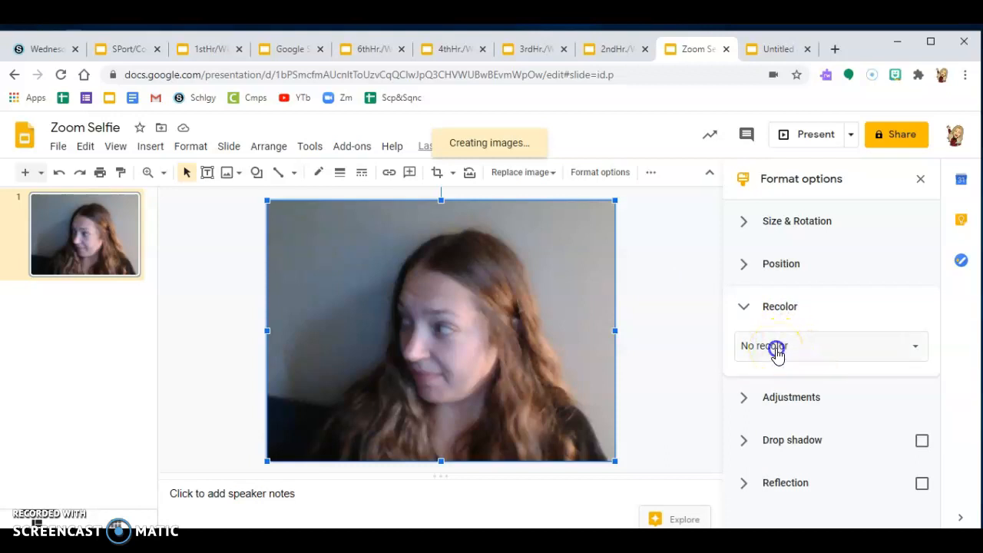
{"action": "scroll", "coordinate": [782, 439], "scroll_direction": "down", "scroll_amount": 3}
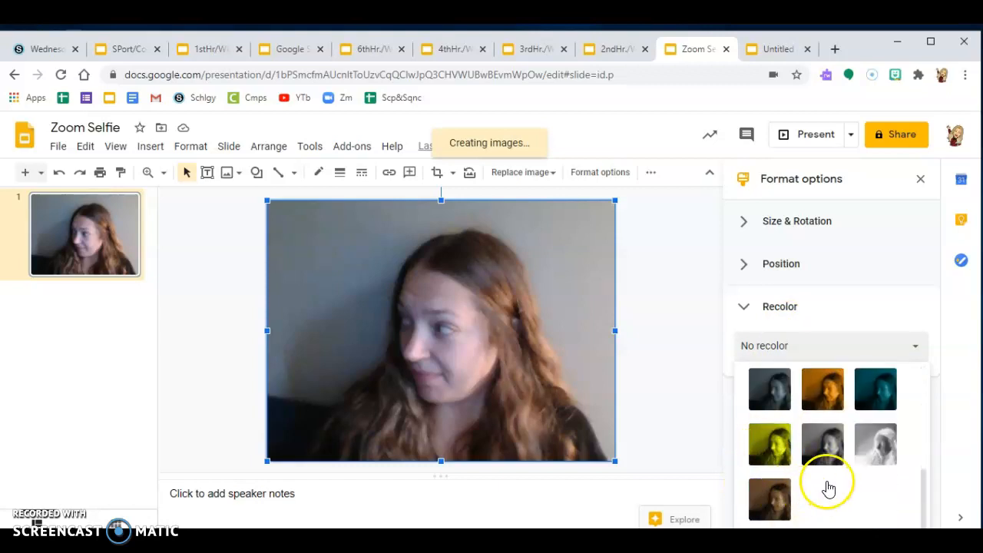
{"action": "left_click", "coordinate": [823, 451]}
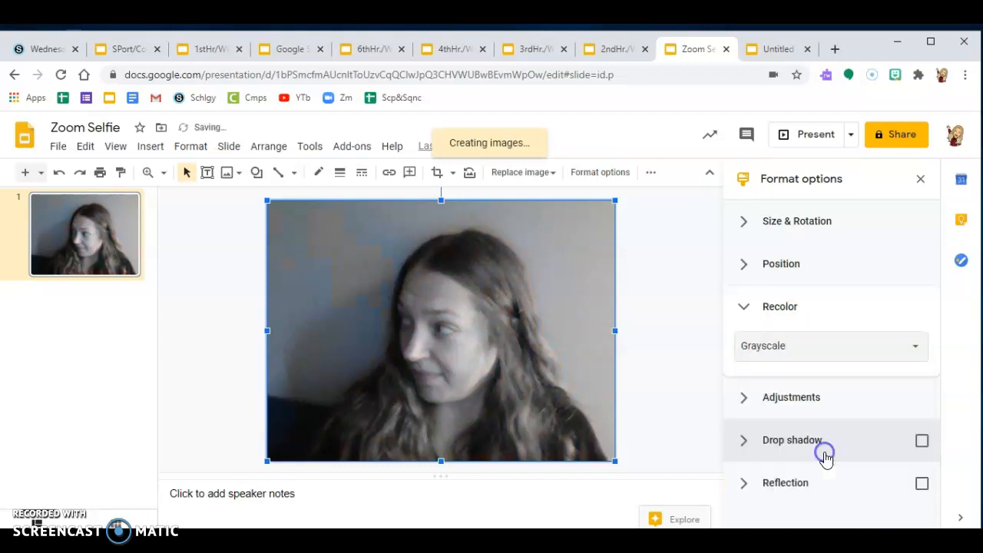
{"action": "left_click", "coordinate": [785, 334]}
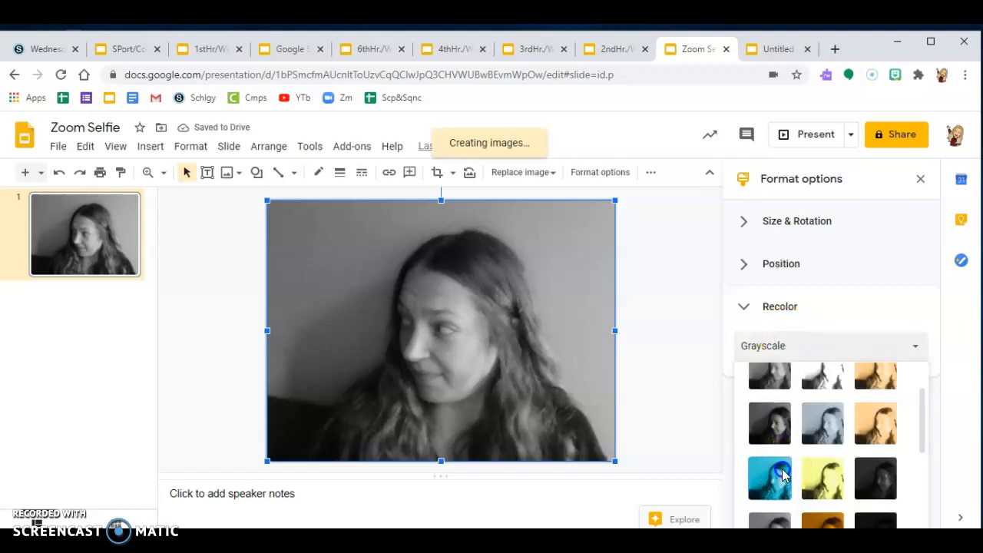
{"action": "left_click", "coordinate": [783, 473]}
Step: Switch the selfie's recolor to Grayscale for comparison and set it back to Light 7
{"action": "left_click", "coordinate": [802, 340]}
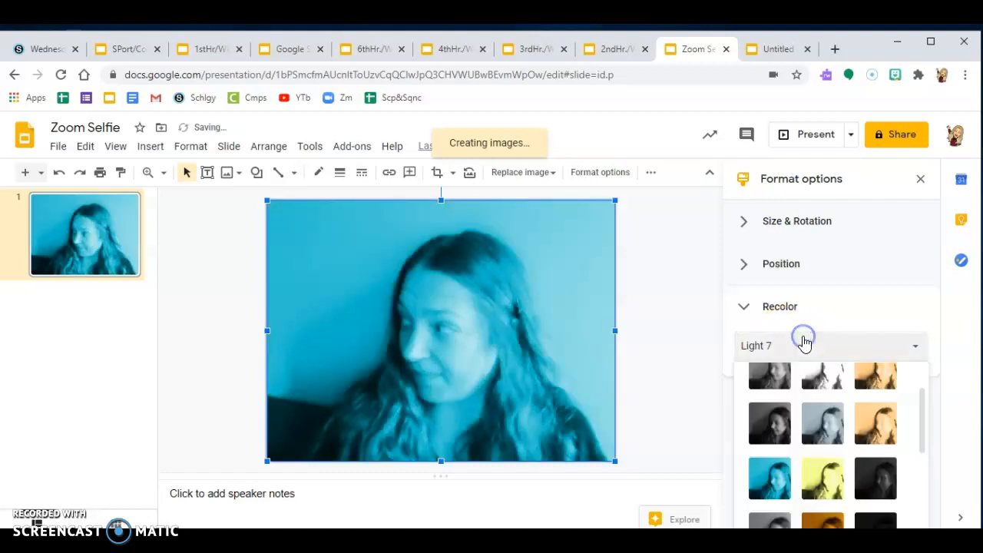
{"action": "scroll", "coordinate": [816, 445], "scroll_direction": "up", "scroll_amount": 2}
{"action": "scroll", "coordinate": [817, 451], "scroll_direction": "down", "scroll_amount": 4}
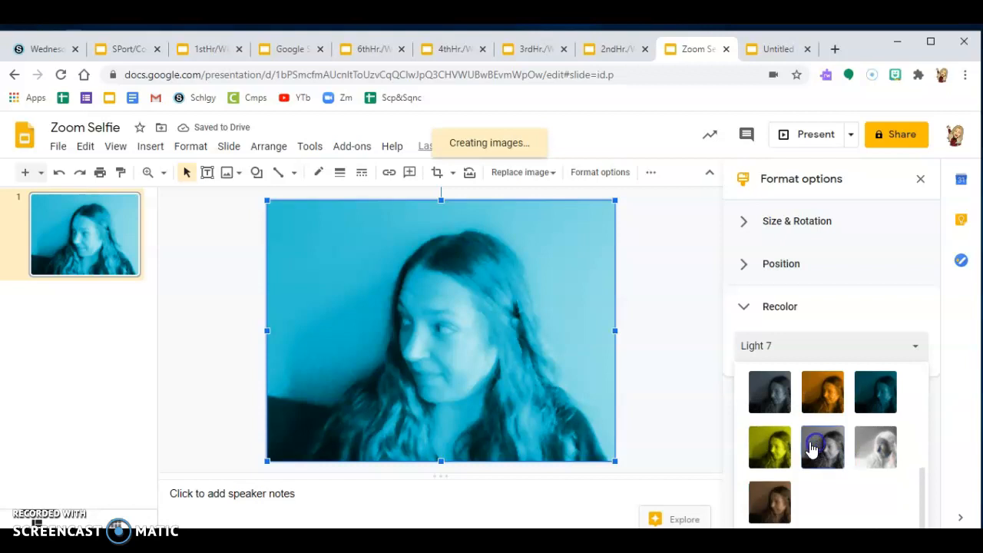
{"action": "left_click", "coordinate": [817, 449]}
{"action": "left_click", "coordinate": [782, 350]}
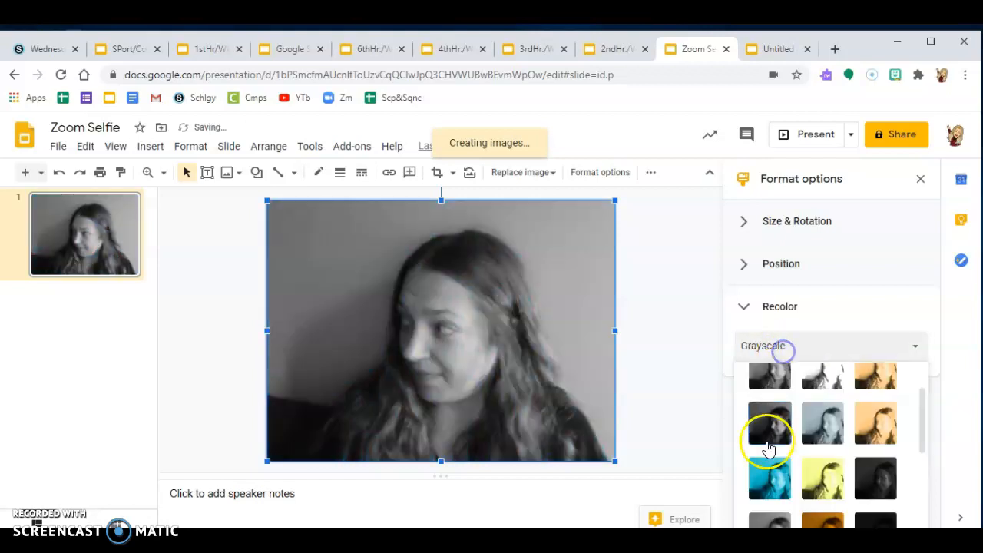
{"action": "left_click", "coordinate": [766, 474]}
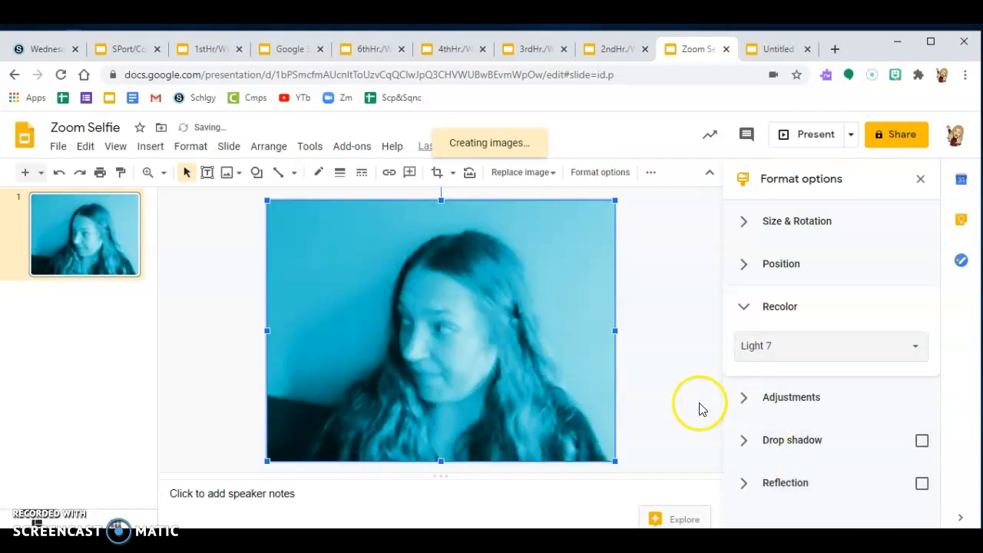
Step: Collapse the selfie's recolor settings and expand its transparency, brightness and contrast adjustments
{"action": "left_click", "coordinate": [782, 400]}
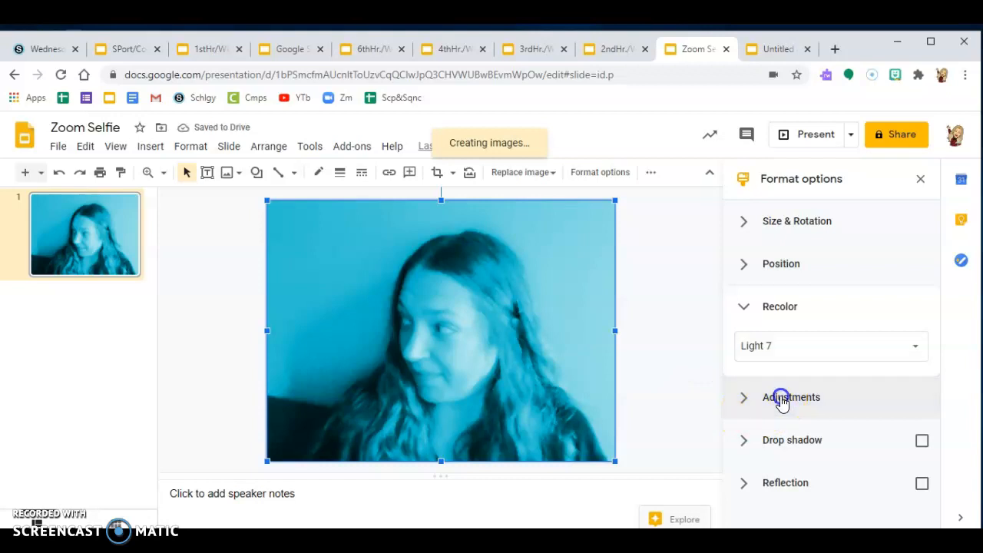
{"action": "left_click", "coordinate": [782, 400]}
{"action": "left_click", "coordinate": [772, 309]}
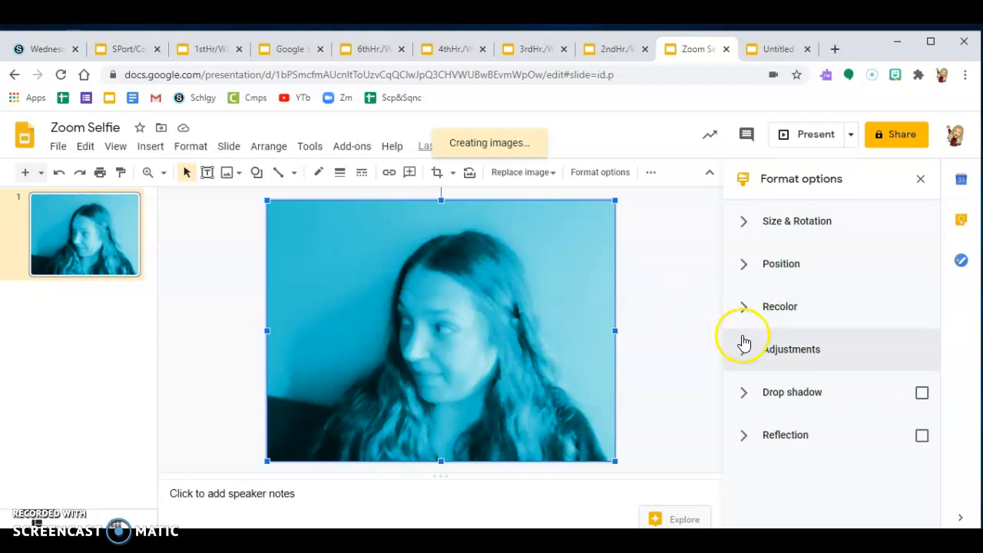
{"action": "left_click", "coordinate": [763, 349]}
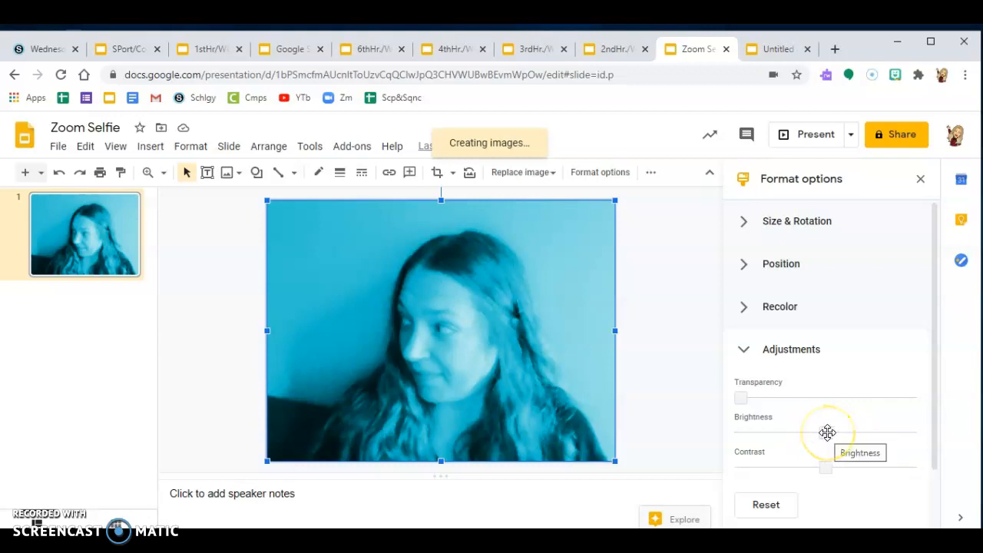
{"action": "left_click", "coordinate": [782, 352]}
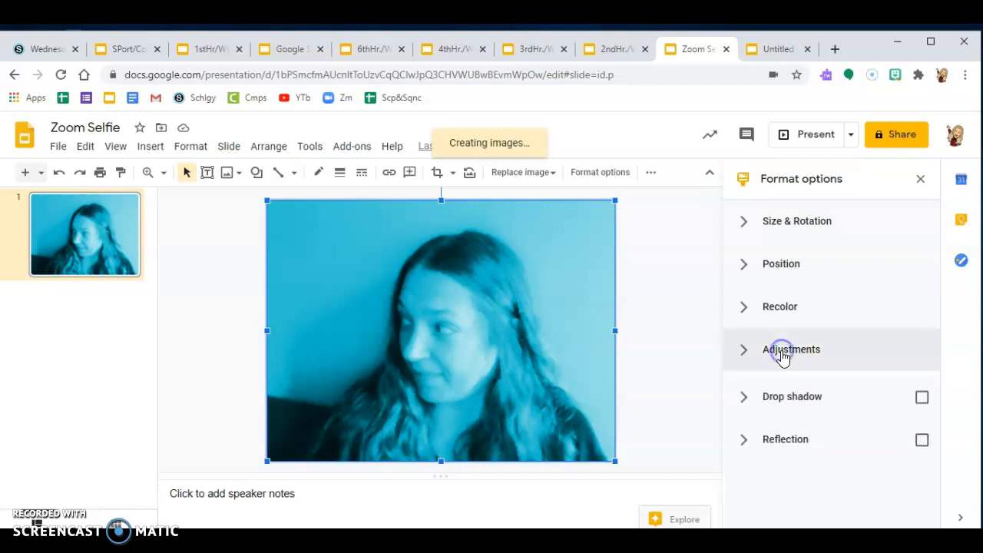
{"action": "left_click", "coordinate": [783, 354]}
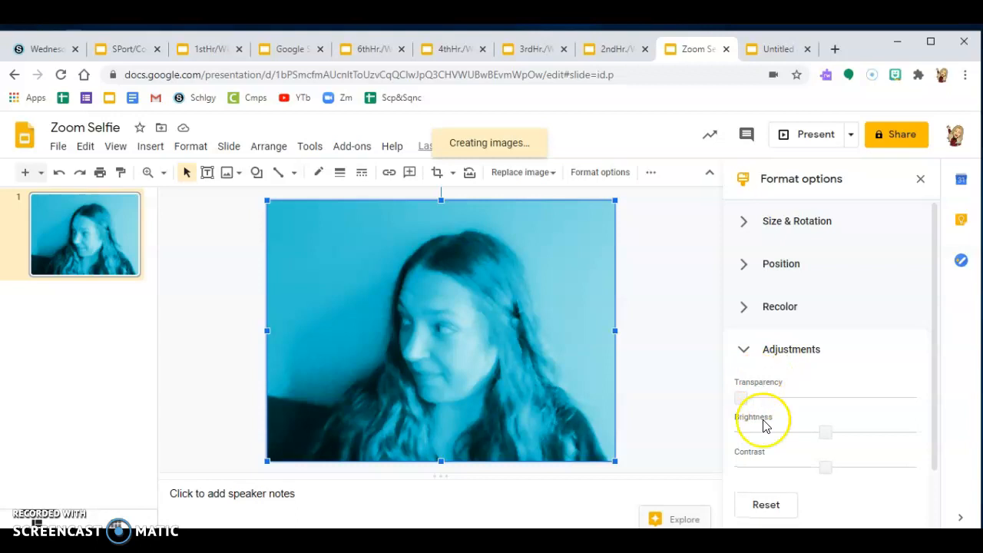
Step: Try lowering the selfie's brightness to about -36% and slightly raising its contrast, and reset the adjustments
{"action": "left_click_drag", "start_coordinate": [824, 433], "coordinate": [795, 435]}
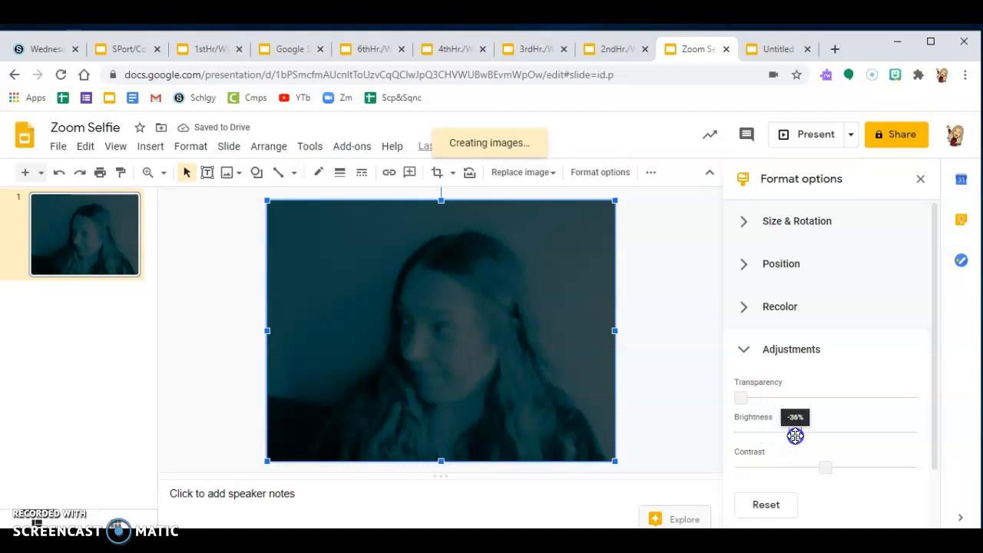
{"action": "scroll", "coordinate": [724, 436], "scroll_direction": "down", "scroll_amount": 1}
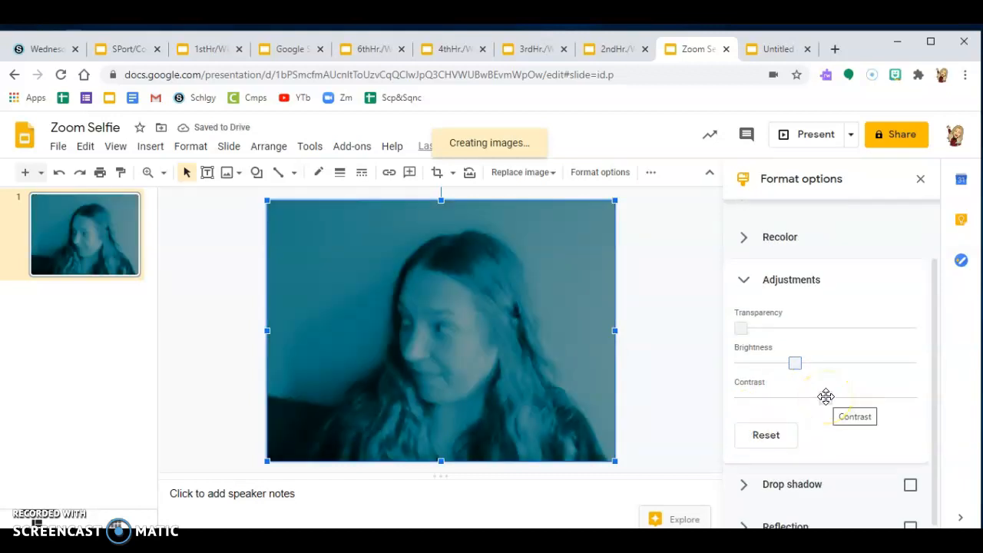
{"action": "mouse_move", "coordinate": [825, 396]}
{"action": "left_mouse_down"}
{"action": "mouse_move", "coordinate": [865, 396]}
{"action": "mouse_move", "coordinate": [766, 396]}
{"action": "mouse_move", "coordinate": [853, 397]}
{"action": "mouse_move", "coordinate": [839, 399]}
{"action": "left_mouse_up"}
{"action": "left_click", "coordinate": [855, 438]}
{"action": "scroll", "coordinate": [854, 437], "scroll_direction": "down", "scroll_amount": 1}
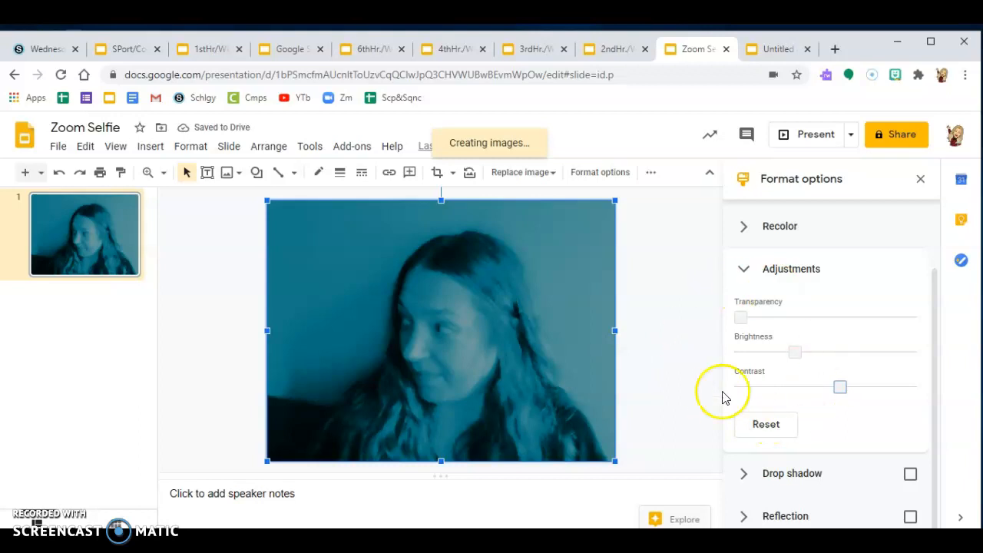
{"action": "left_click", "coordinate": [771, 424]}
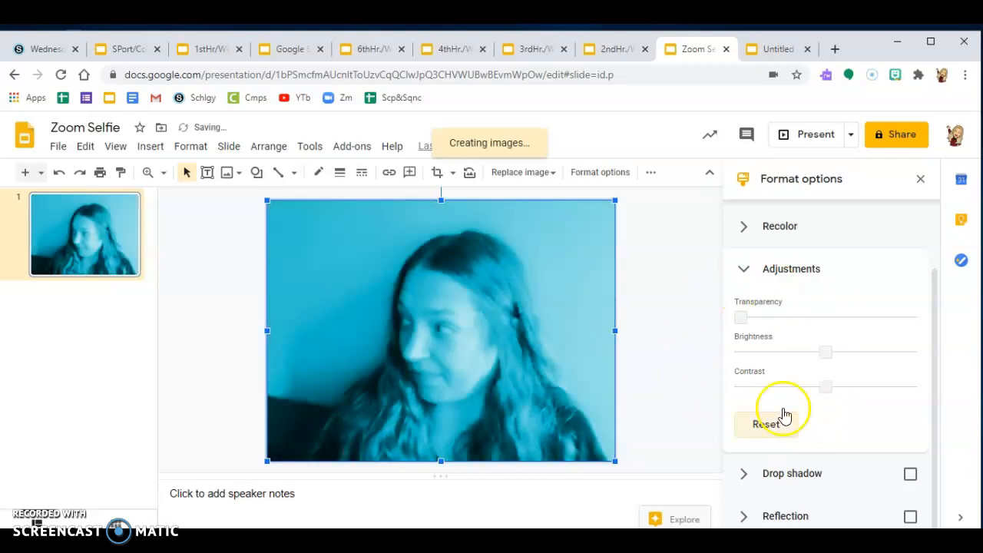
Step: Darken the selfie moderately with the brightness adjustment, raise its contrast moderately, and collapse the adjustment settings
{"action": "left_click_drag", "start_coordinate": [826, 352], "coordinate": [800, 351]}
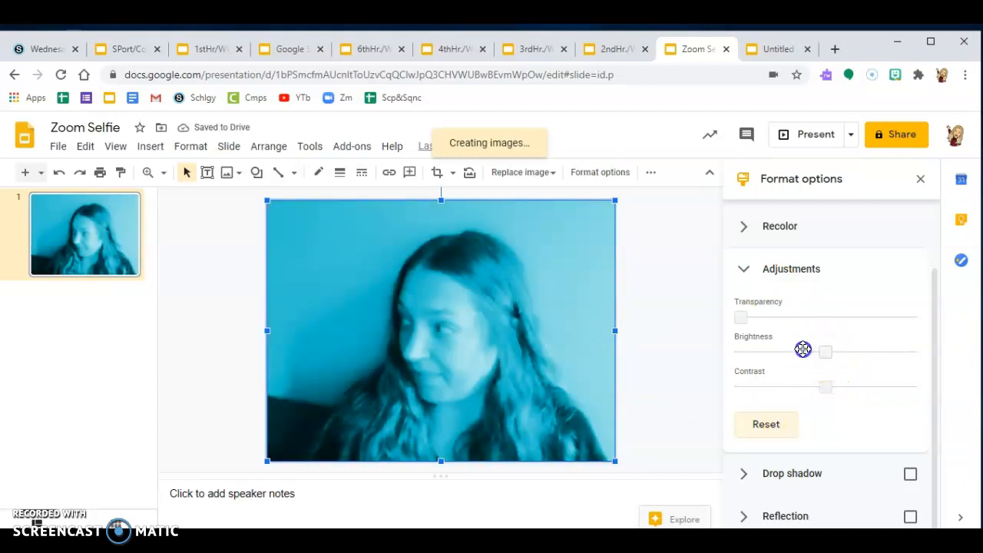
{"action": "left_click_drag", "start_coordinate": [826, 388], "coordinate": [847, 387]}
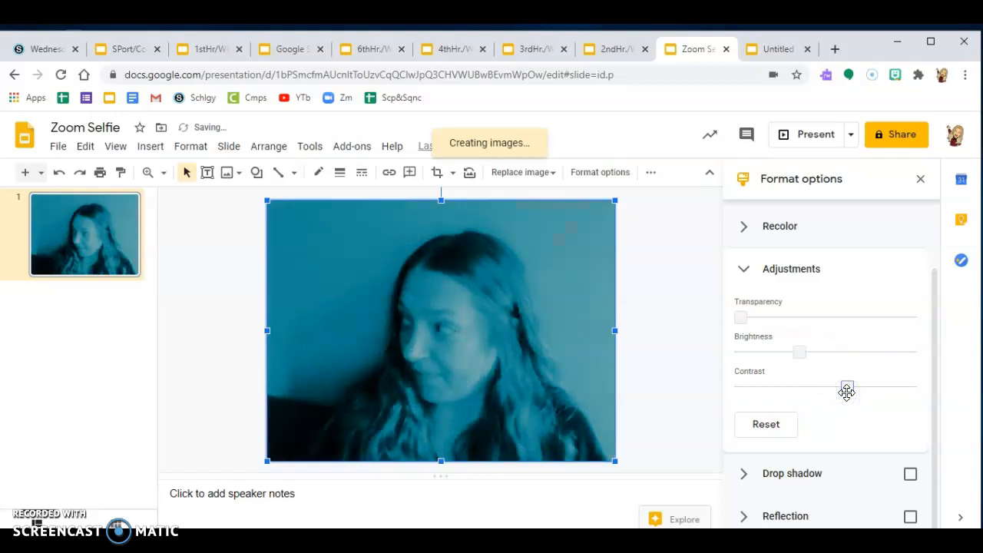
{"action": "left_click", "coordinate": [740, 269]}
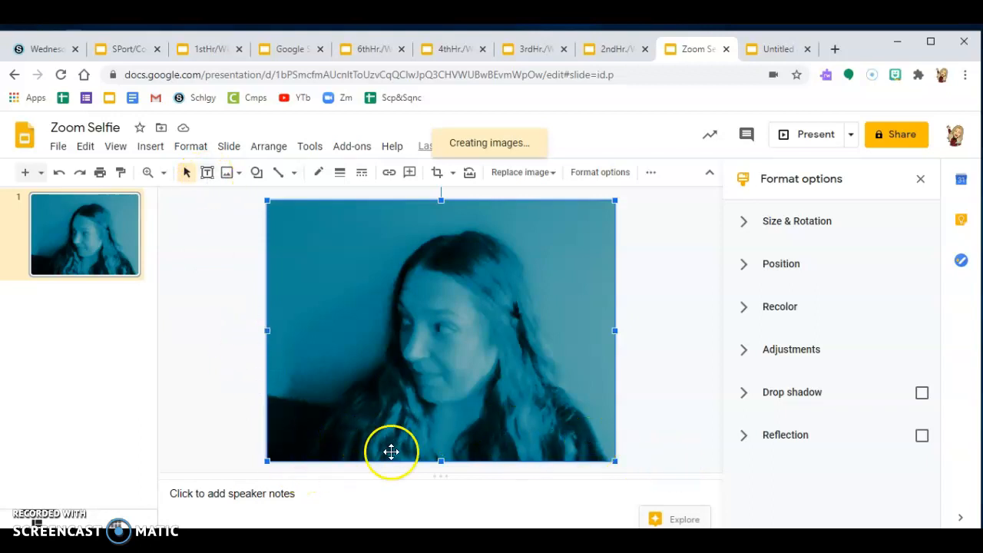
Step: Add a wide, short text box along the bottom edge of the selfie
{"action": "left_click", "coordinate": [205, 173]}
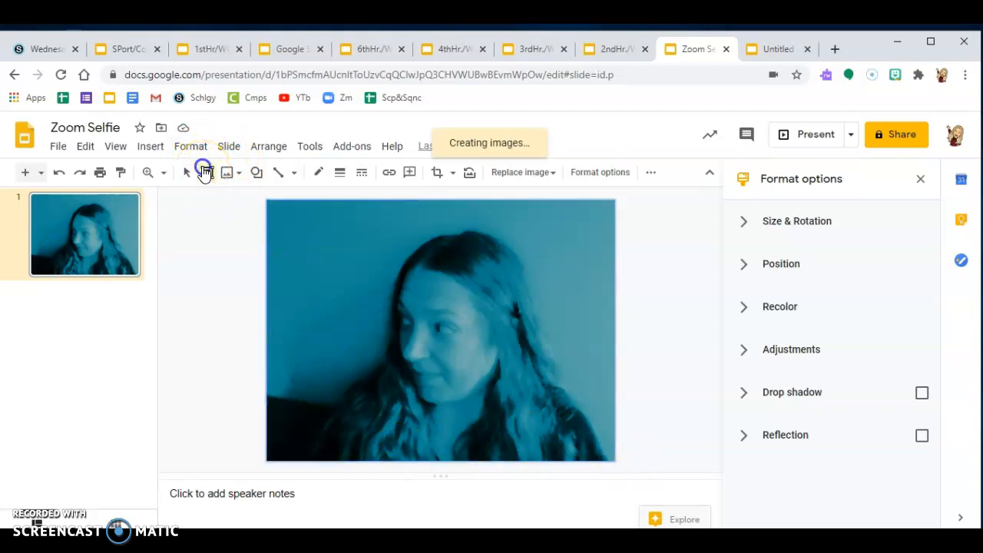
{"action": "left_click_drag", "start_coordinate": [290, 424], "coordinate": [572, 460]}
{"action": "left_click", "coordinate": [359, 445]}
{"action": "left_click", "coordinate": [357, 446]}
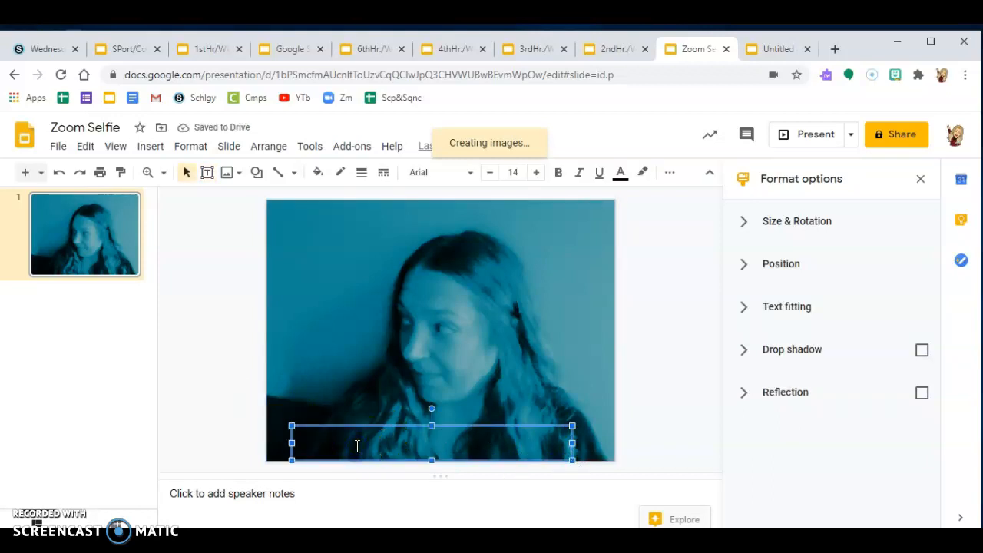
{"action": "left_click", "coordinate": [427, 181]}
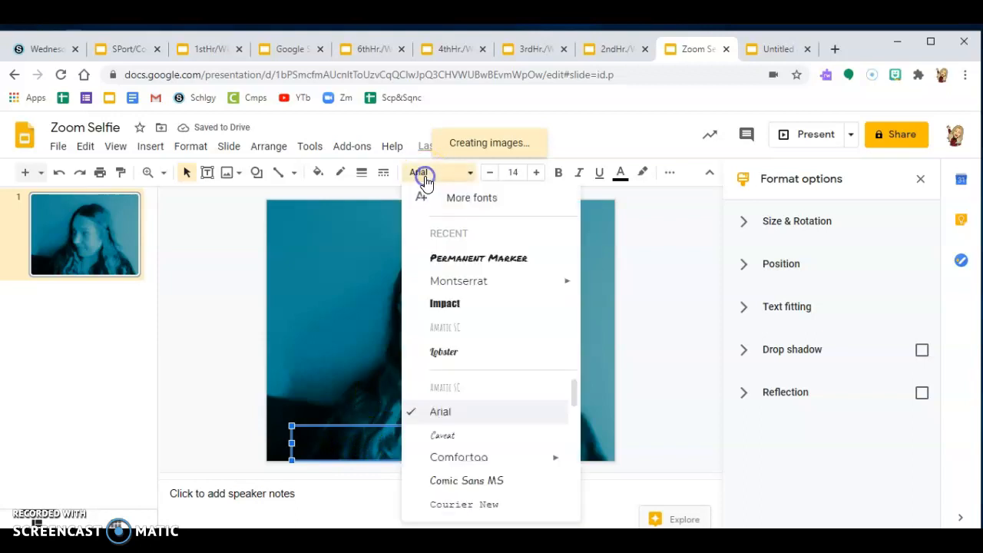
{"action": "left_click", "coordinate": [427, 181]}
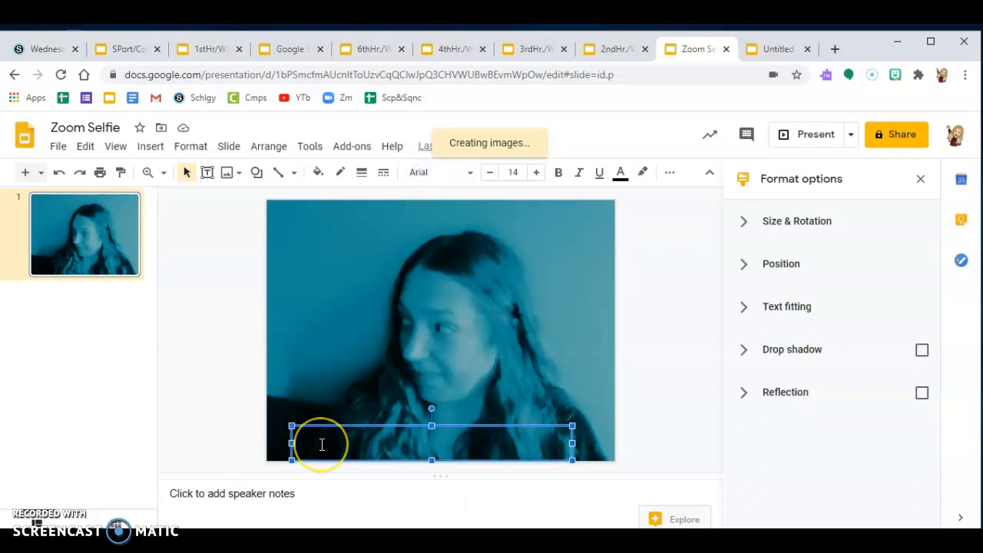